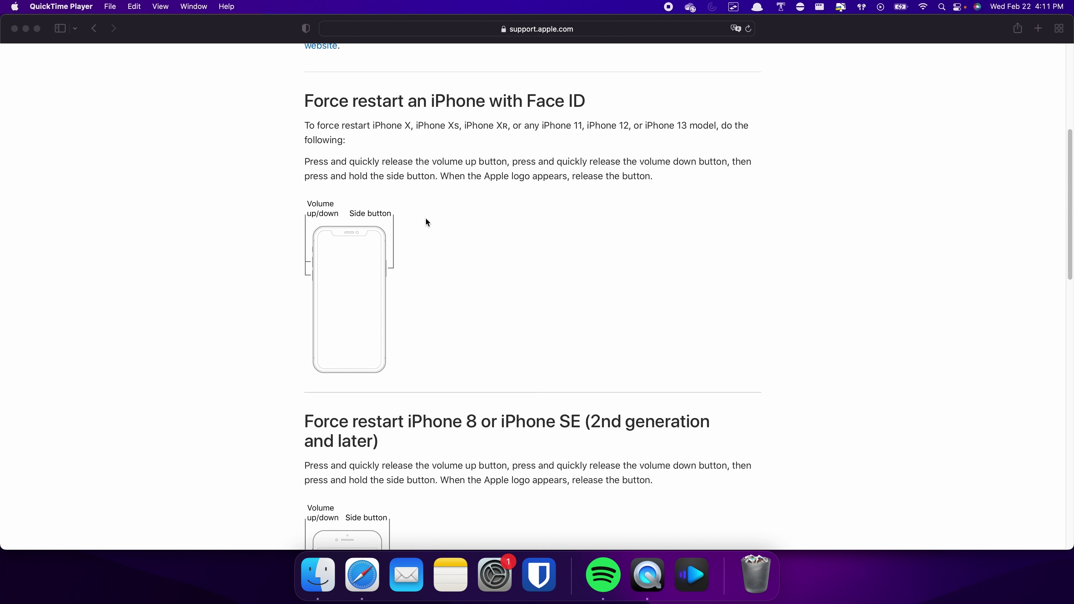
# Scroll the Apple support page past the iPhone 8 and 7 sections to the iPhone 6s/SE steps
pyautogui.scroll(-7, 426, 219)
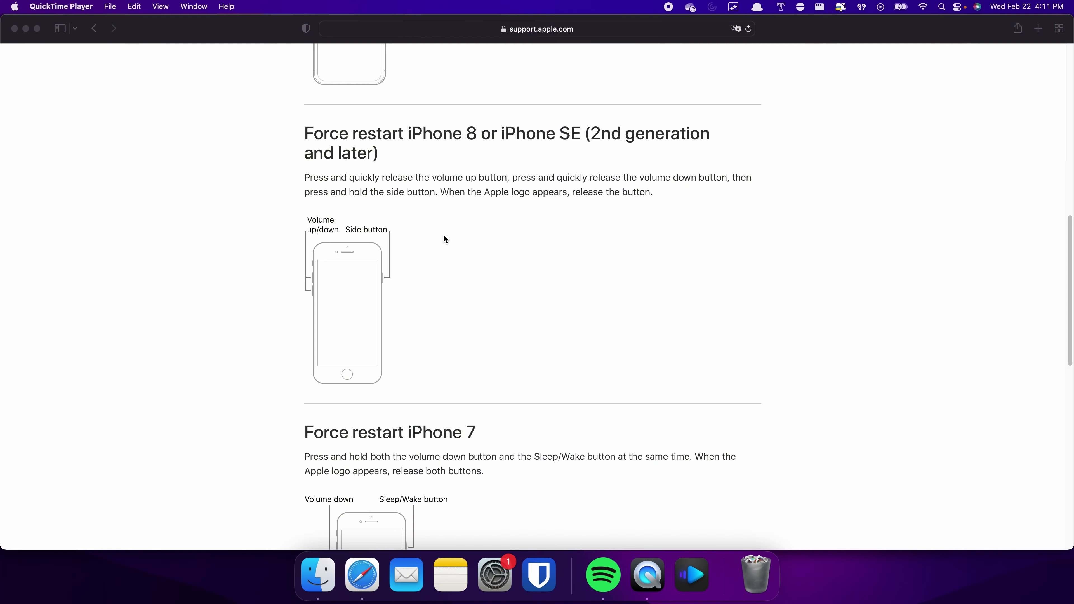
pyautogui.scroll(-5, 444, 237)
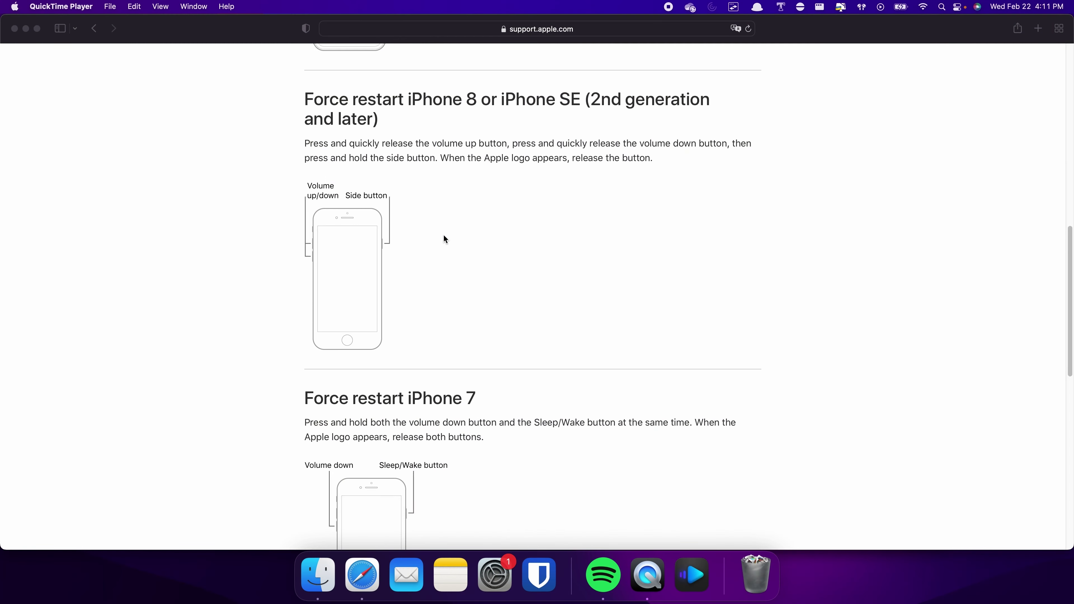
pyautogui.scroll(-5, 444, 236)
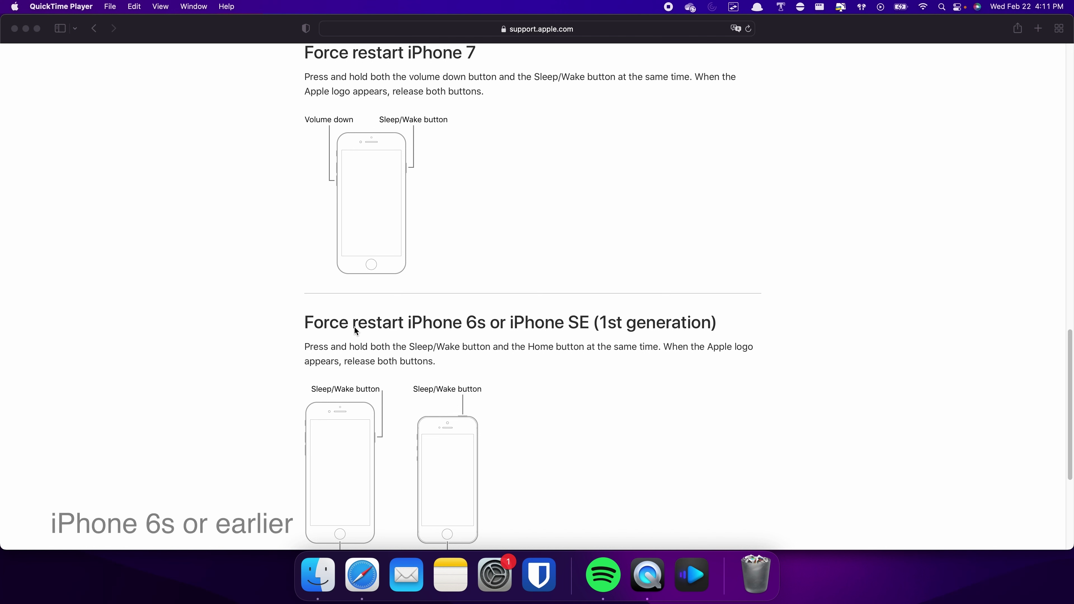
pyautogui.scroll(-2, 608, 330)
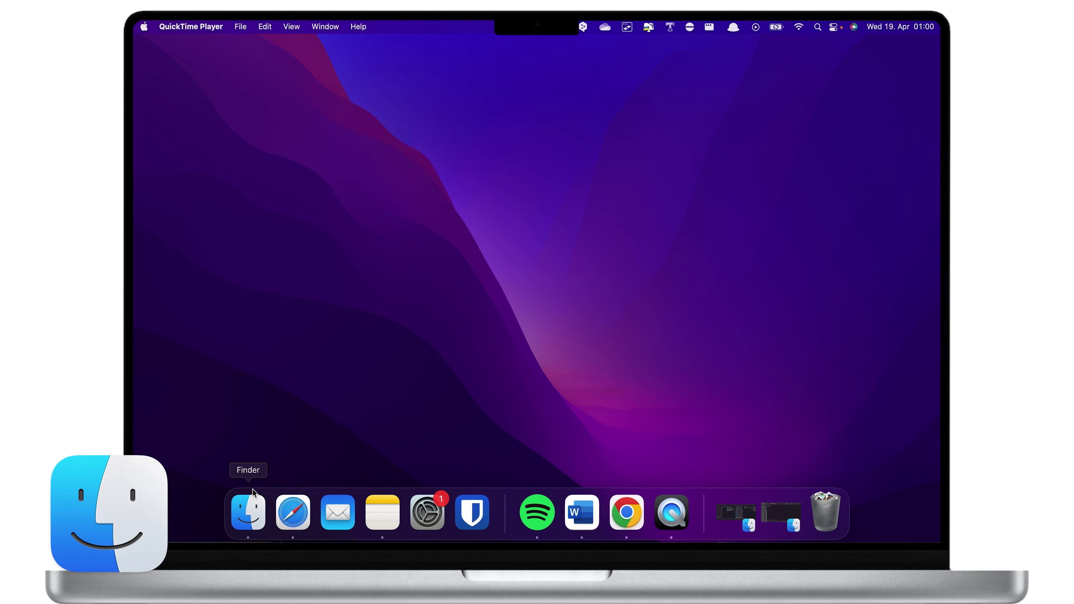
# Show the connected iPhone 14 Pro in Finder, listing iOS 16.0.3 with 16.4.1 available
pyautogui.click(248, 512)
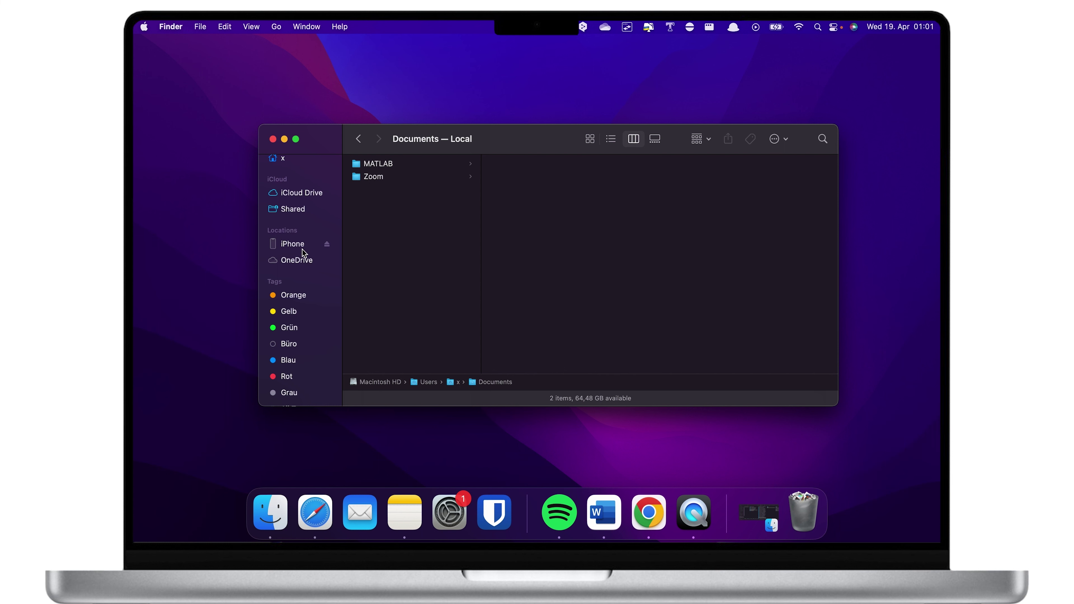
pyautogui.click(302, 249)
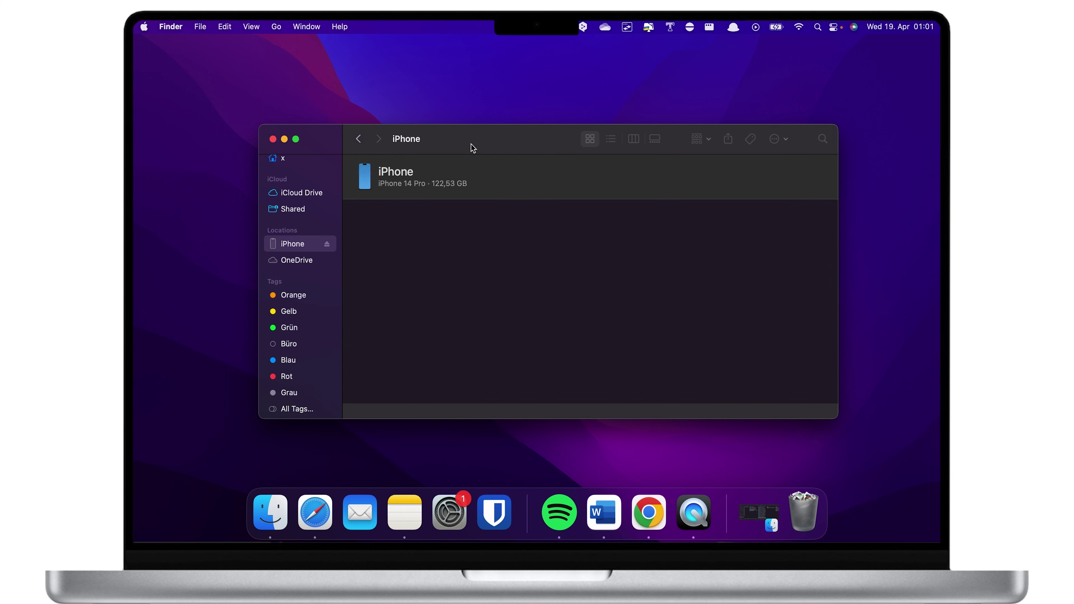
pyautogui.moveTo(473, 147); pyautogui.dragTo(482, 123)
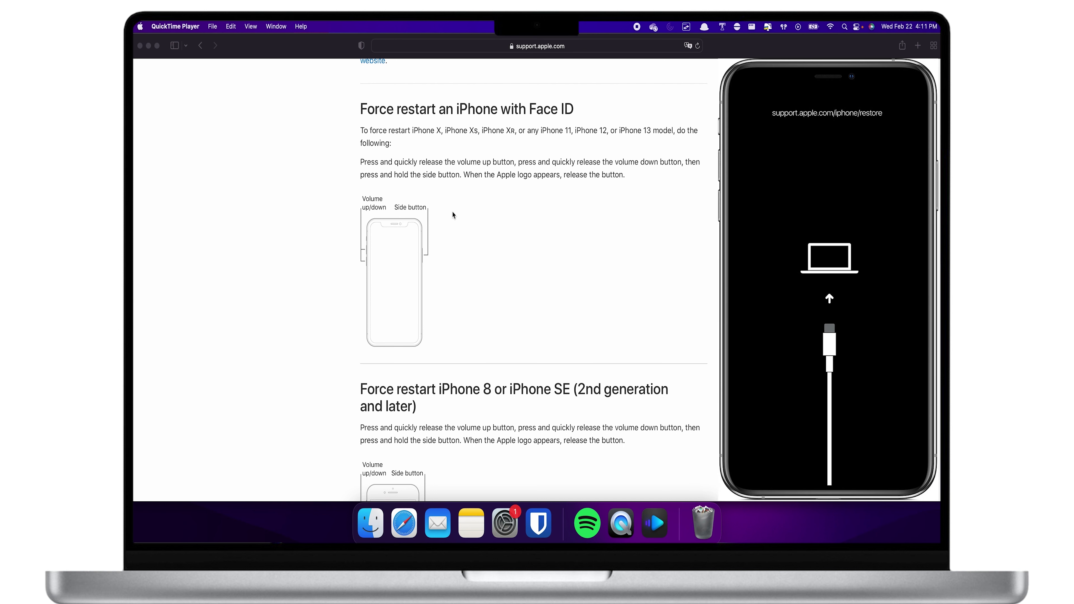
pyautogui.scroll(-5, 453, 215)
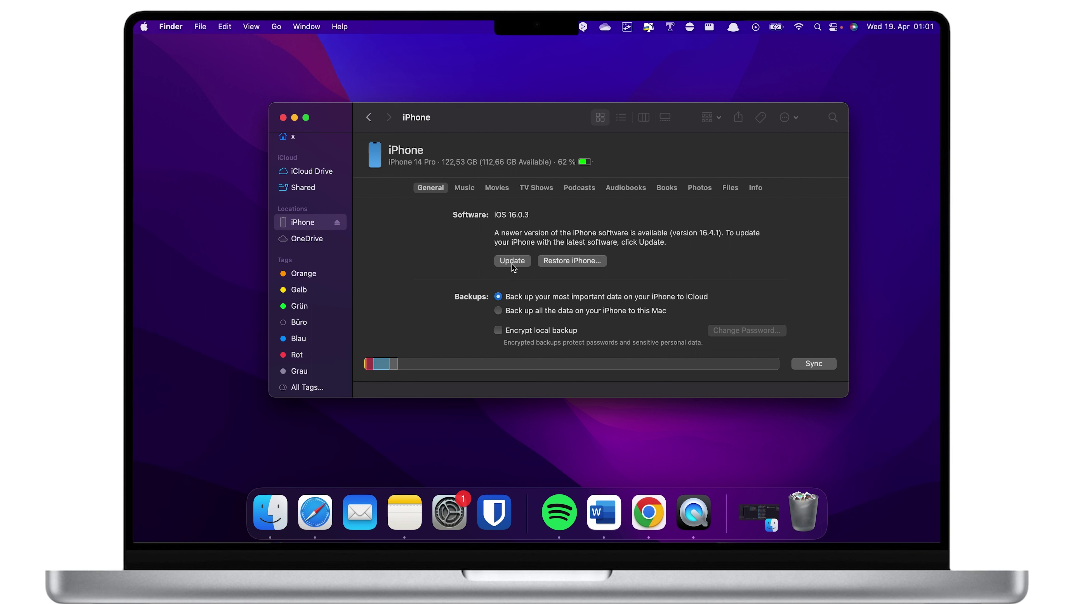
# Start and cancel the iOS 16.4.1 update, then try Restore iPhone and dismiss the Find My alert
pyautogui.click(513, 262)
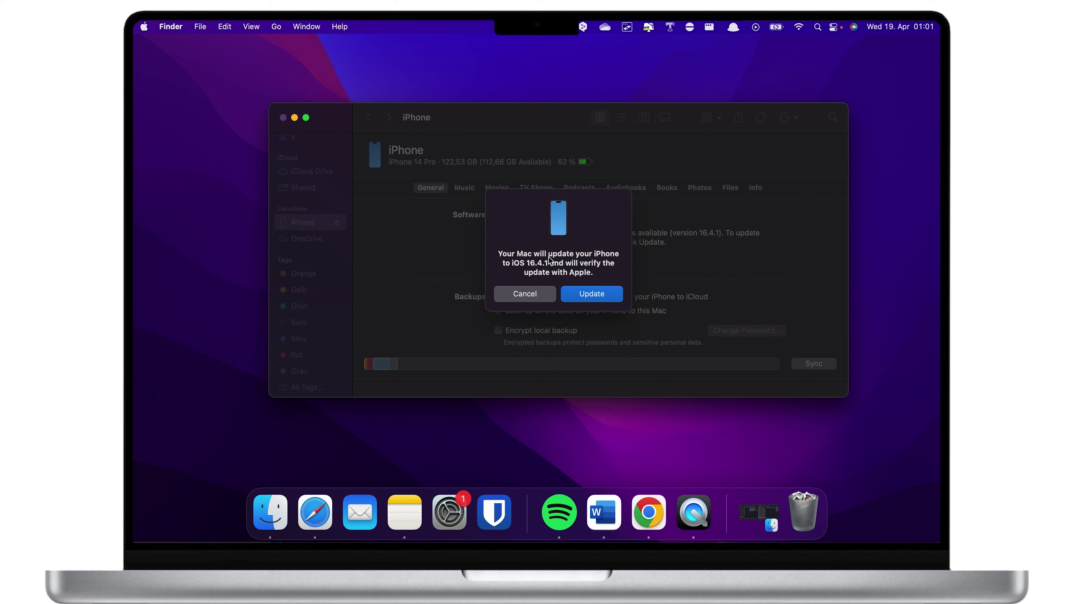
pyautogui.click(528, 297)
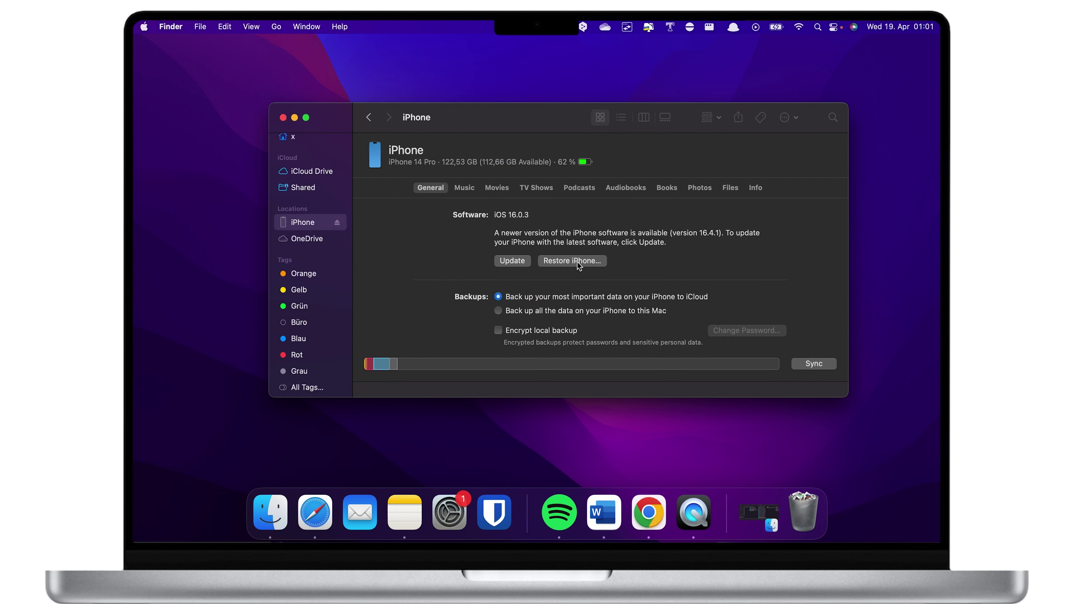
pyautogui.click(578, 261)
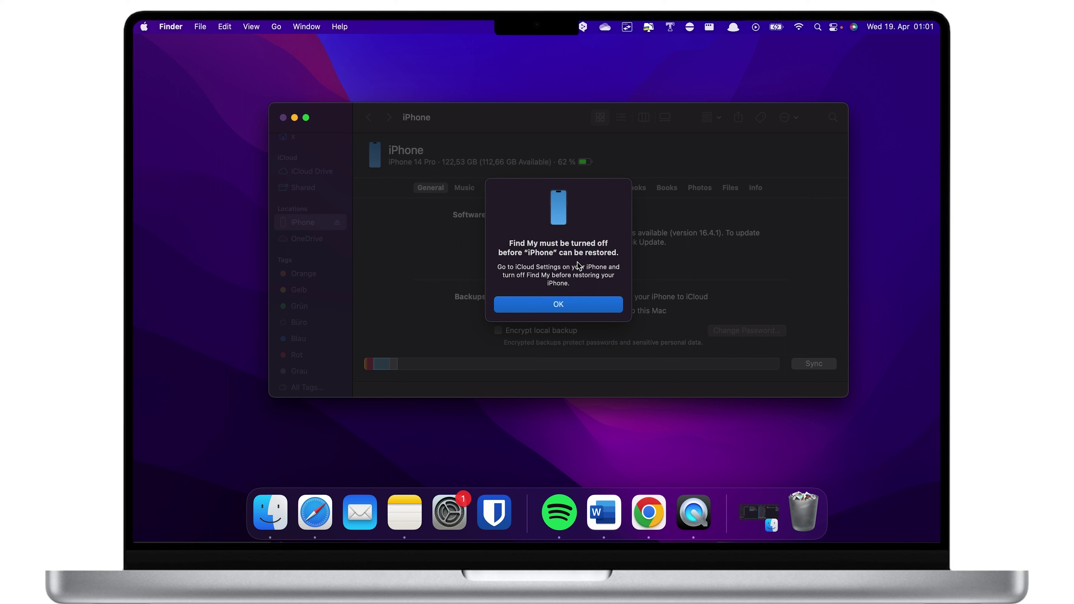
pyautogui.click(548, 305)
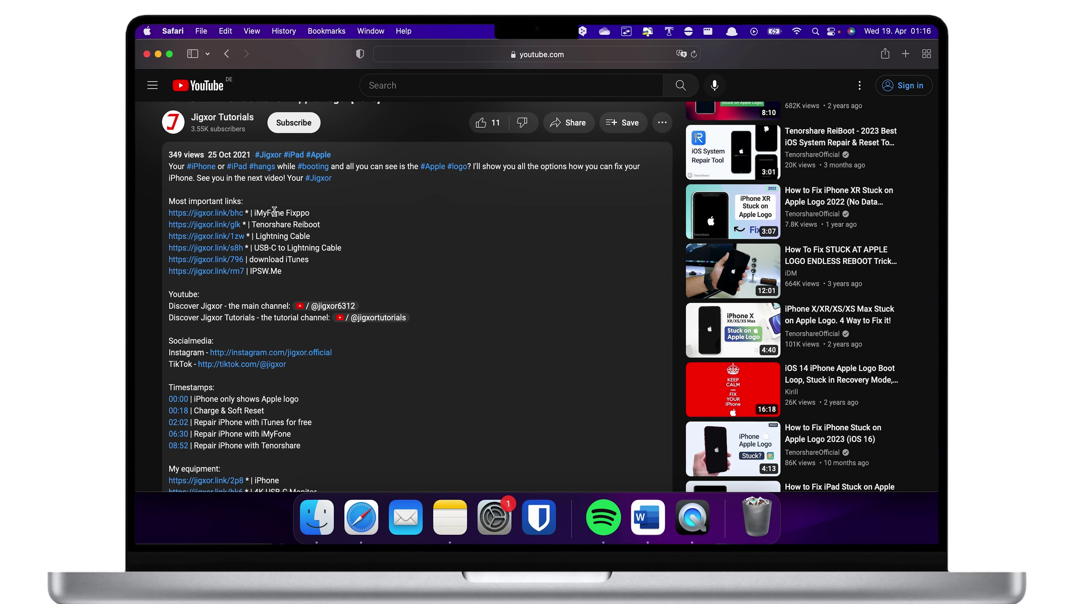
# Download the Mac version of iMyFone Fixppo from the YouTube description link
pyautogui.click(230, 215)
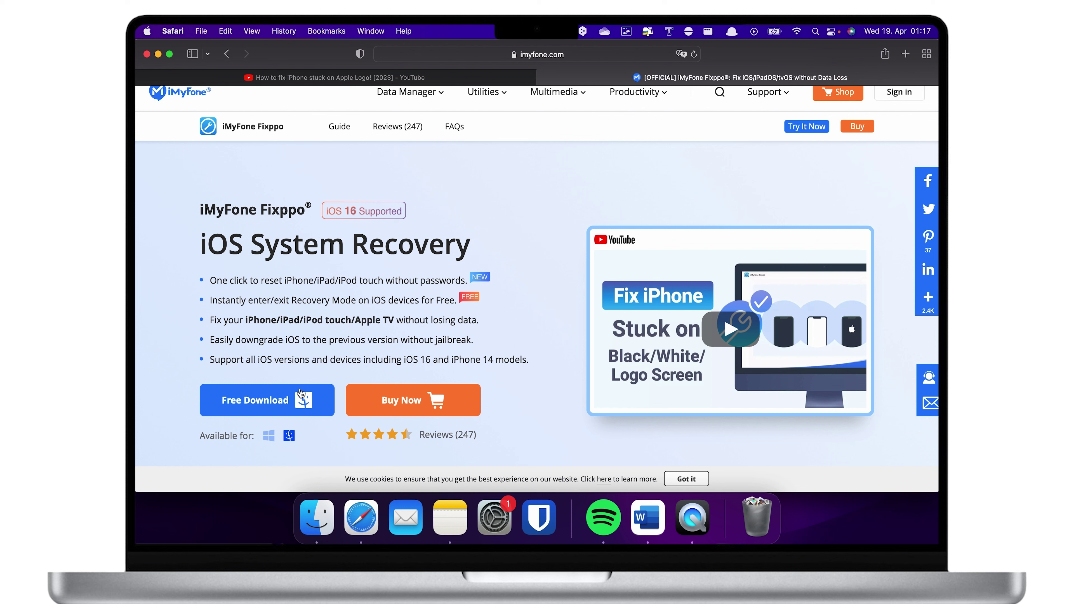
pyautogui.click(268, 437)
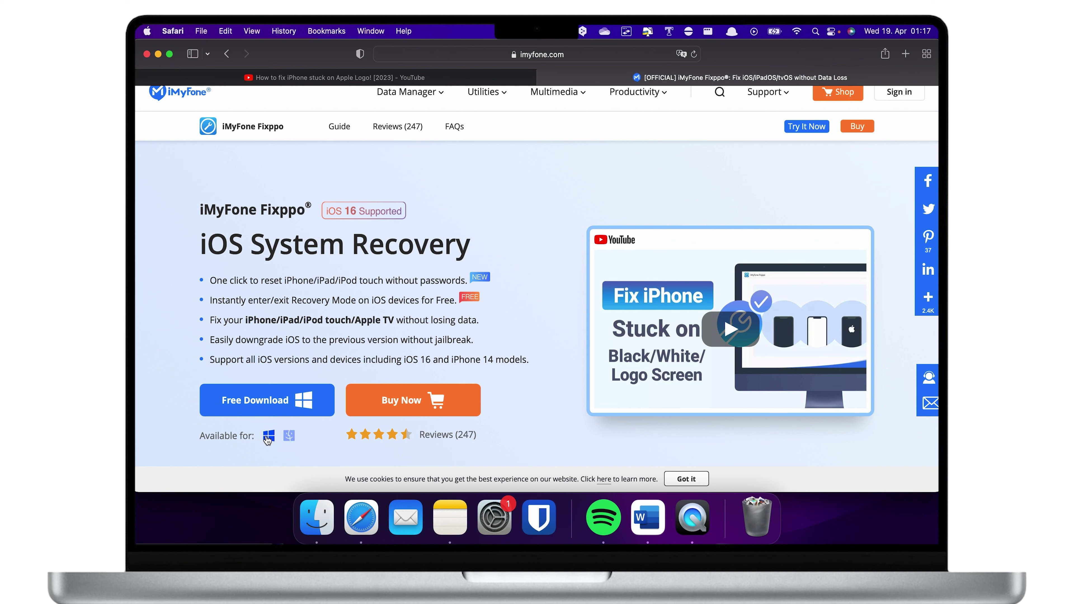
pyautogui.click(289, 435)
pyautogui.click(275, 414)
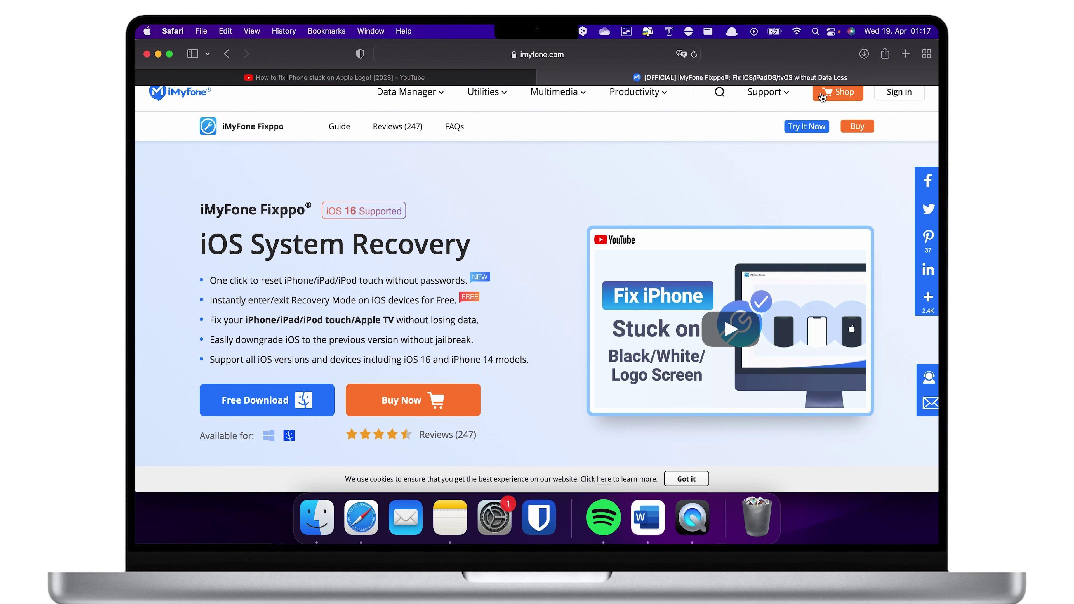
# Run the downloaded Fixppo installer, accept the licence agreement and install it
pyautogui.click(864, 53)
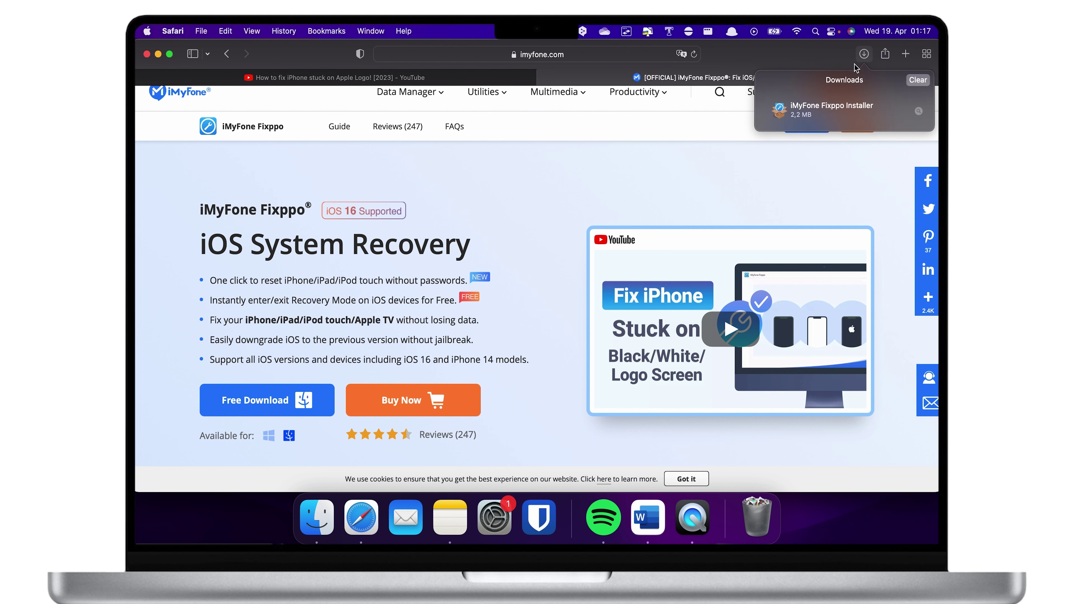
pyautogui.doubleClick(834, 107)
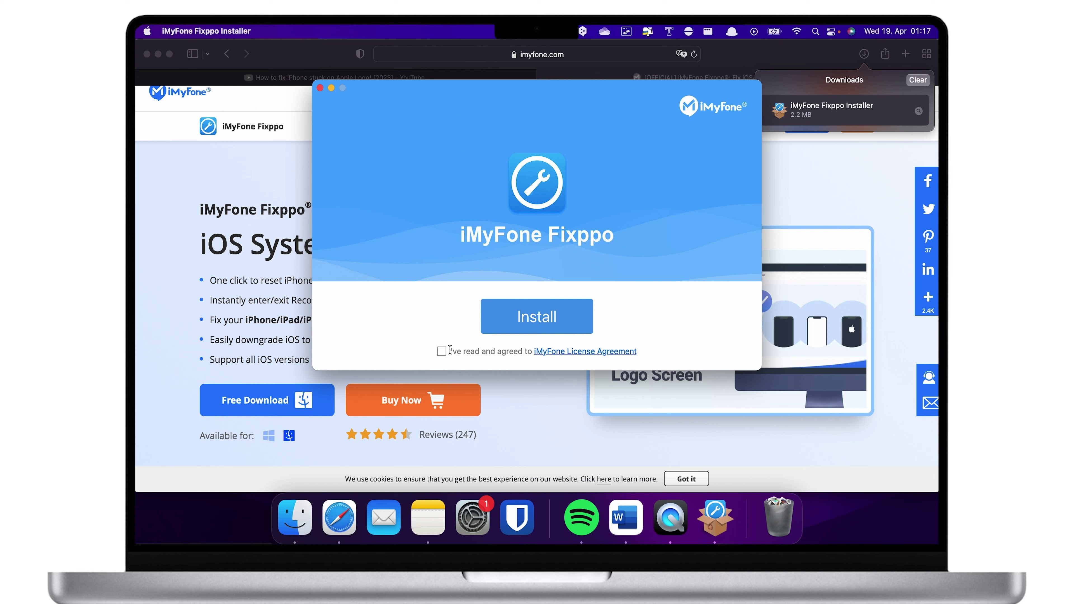
pyautogui.click(441, 351)
pyautogui.click(492, 326)
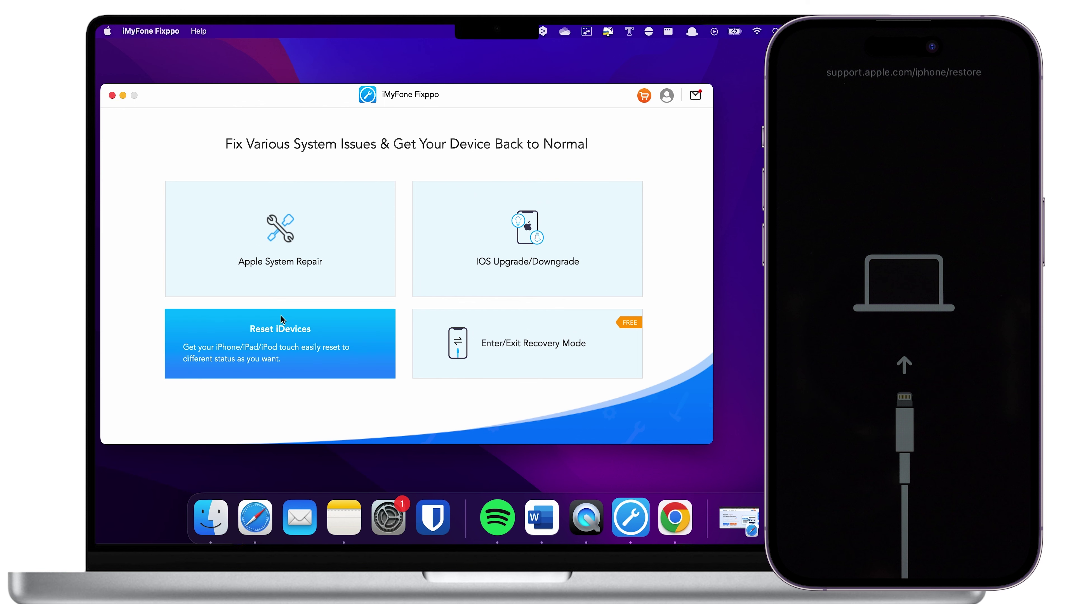
# Use Fixppo's Enter/Exit Recovery Mode tool to exit recovery mode, then return to the main menu
pyautogui.click(480, 347)
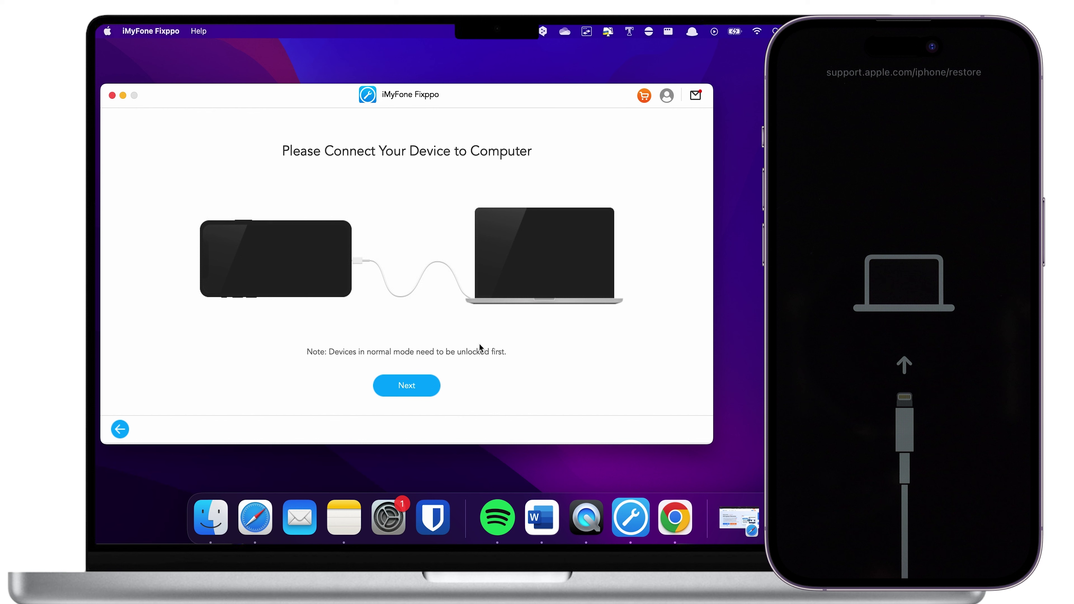
pyautogui.click(420, 386)
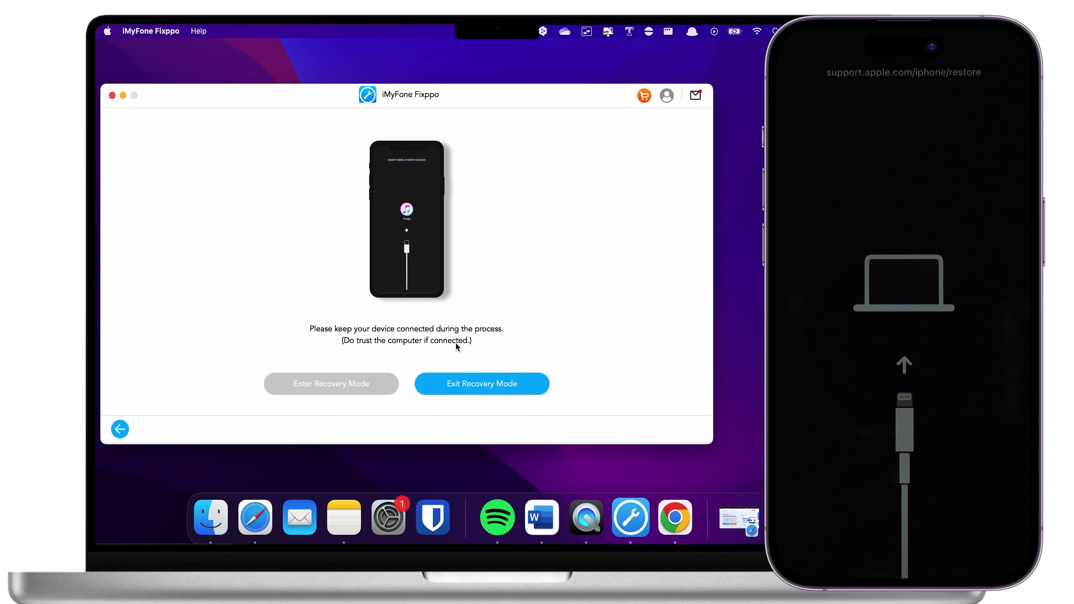
pyautogui.click(462, 384)
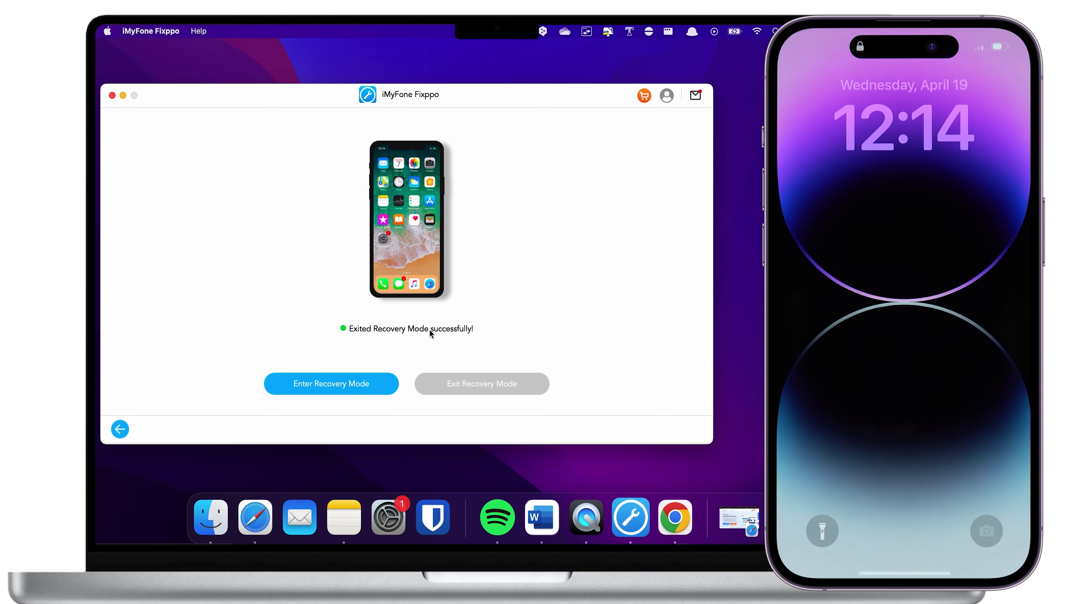
pyautogui.click(116, 433)
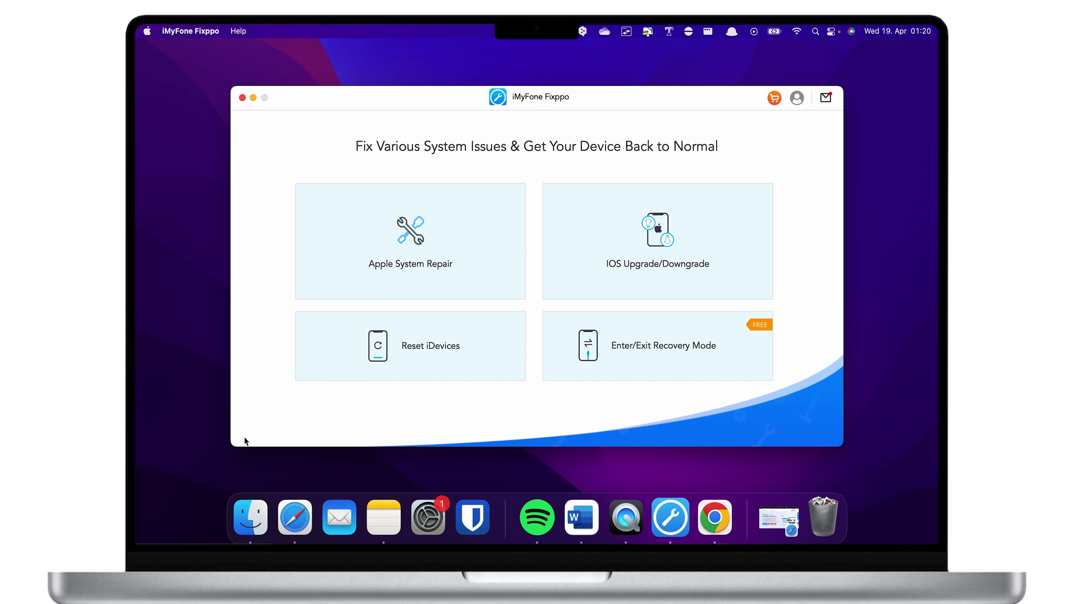
# Choose Apple System Repair, then the Standard Mode (Retain Data) option
pyautogui.click(368, 275)
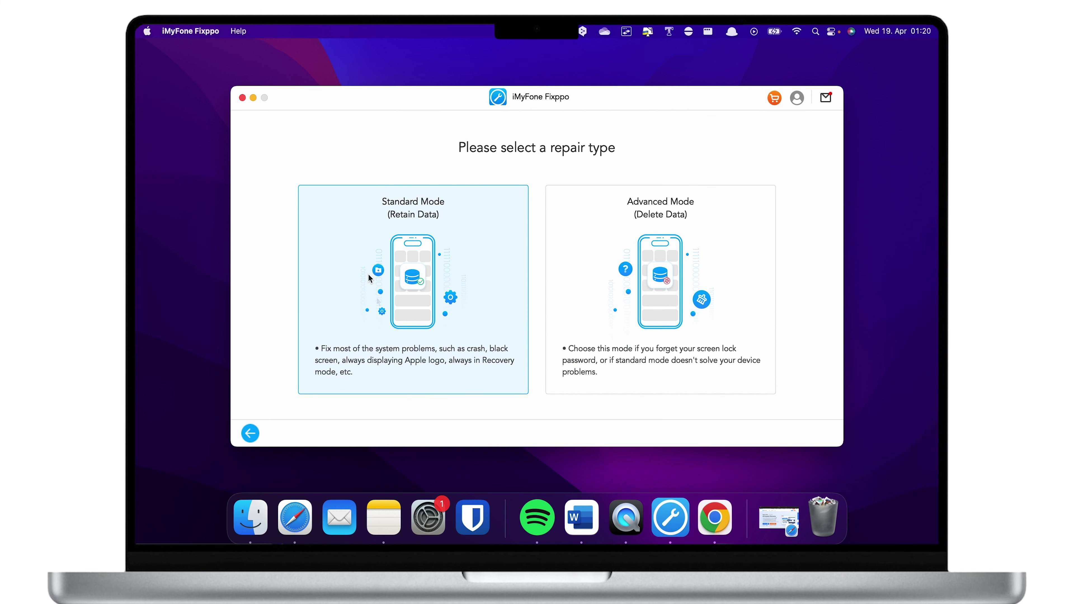
pyautogui.click(415, 221)
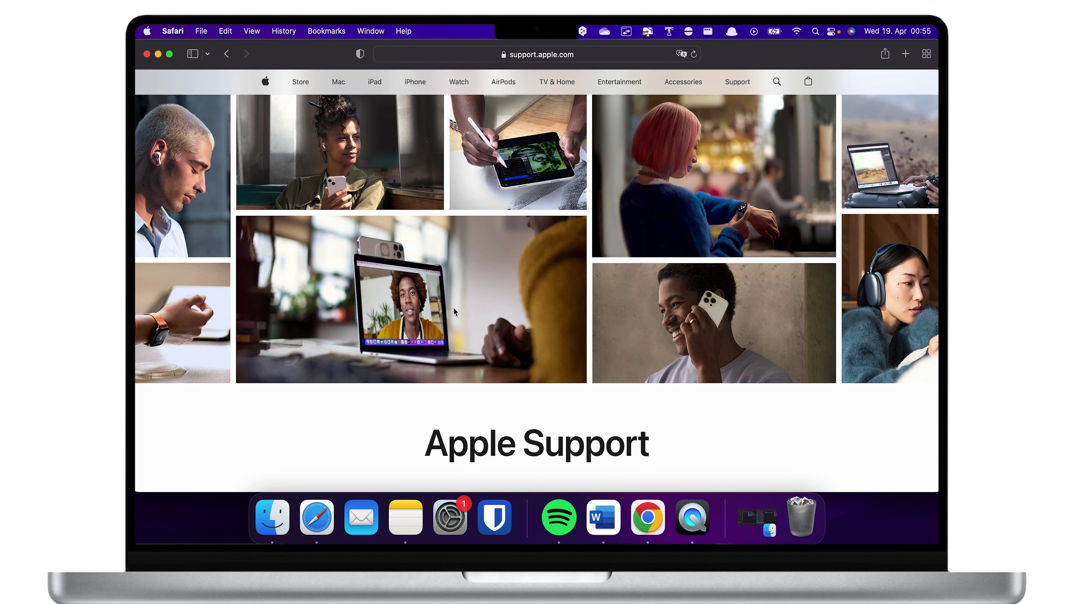
# Start a Get Support request from Apple Support, then sign in under View your products
pyautogui.scroll(-10, 453, 308)
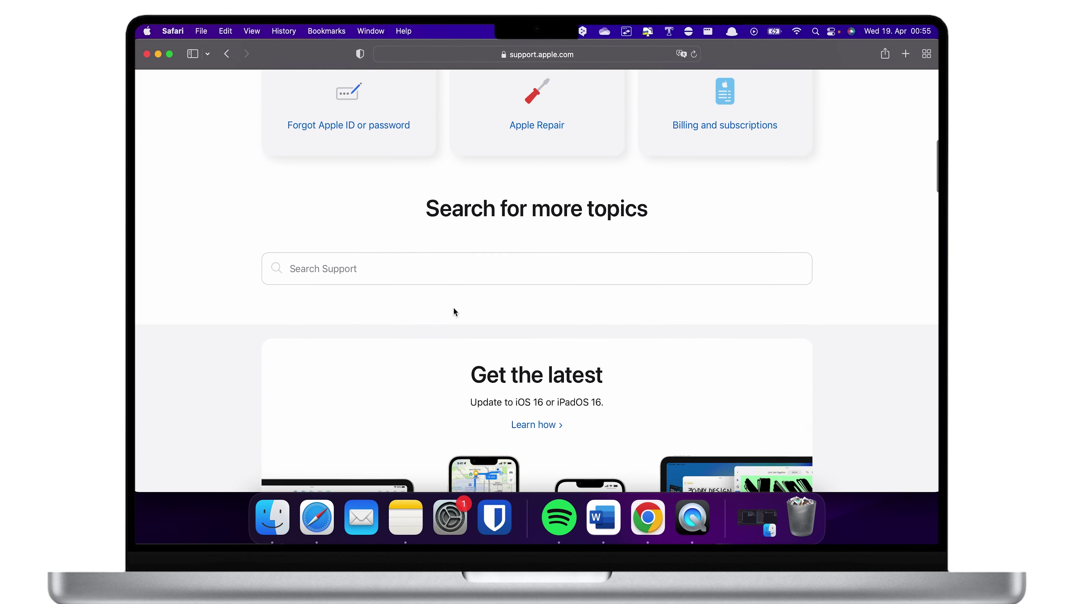
pyautogui.scroll(-15, 454, 309)
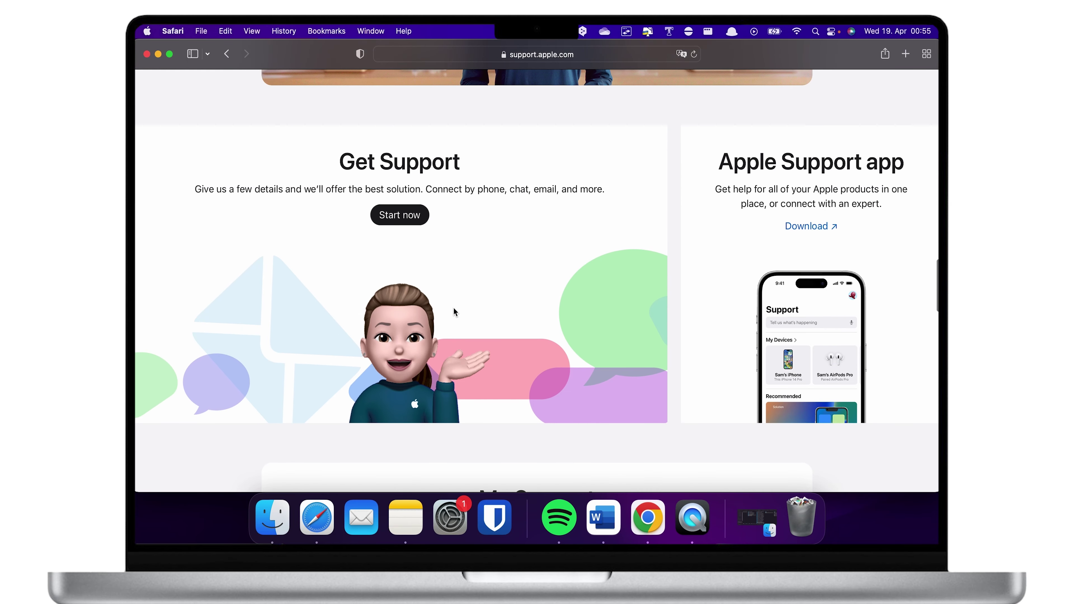
pyautogui.click(404, 213)
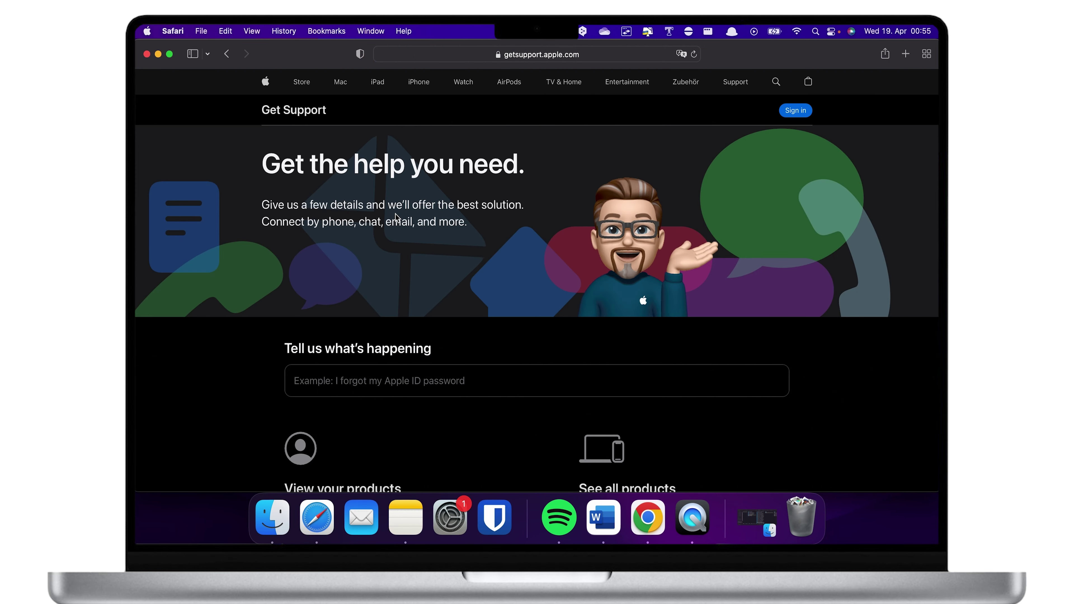
pyautogui.scroll(-3, 401, 330)
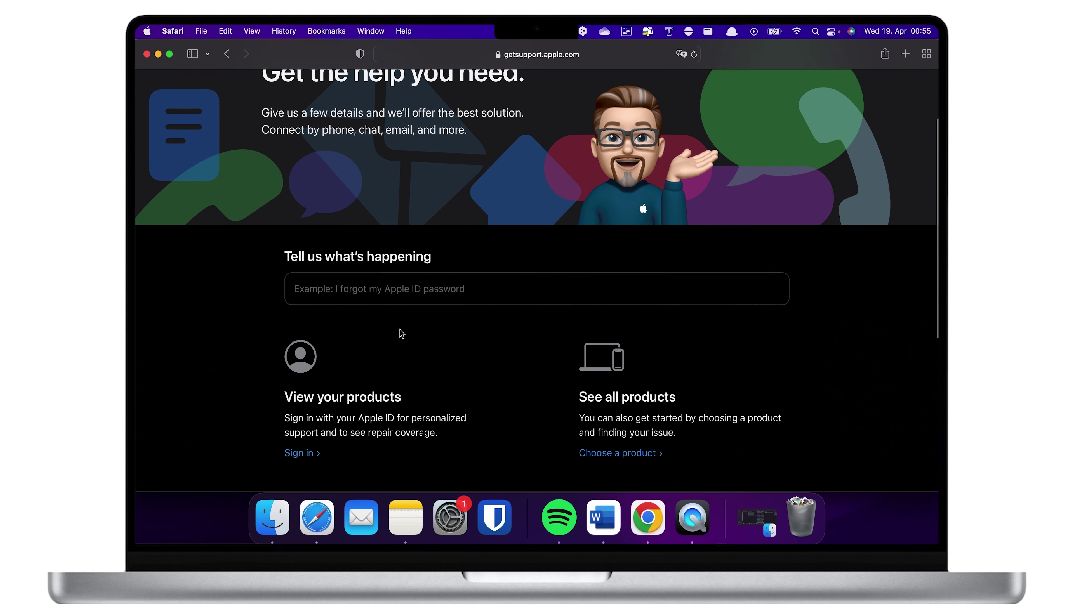
pyautogui.click(305, 457)
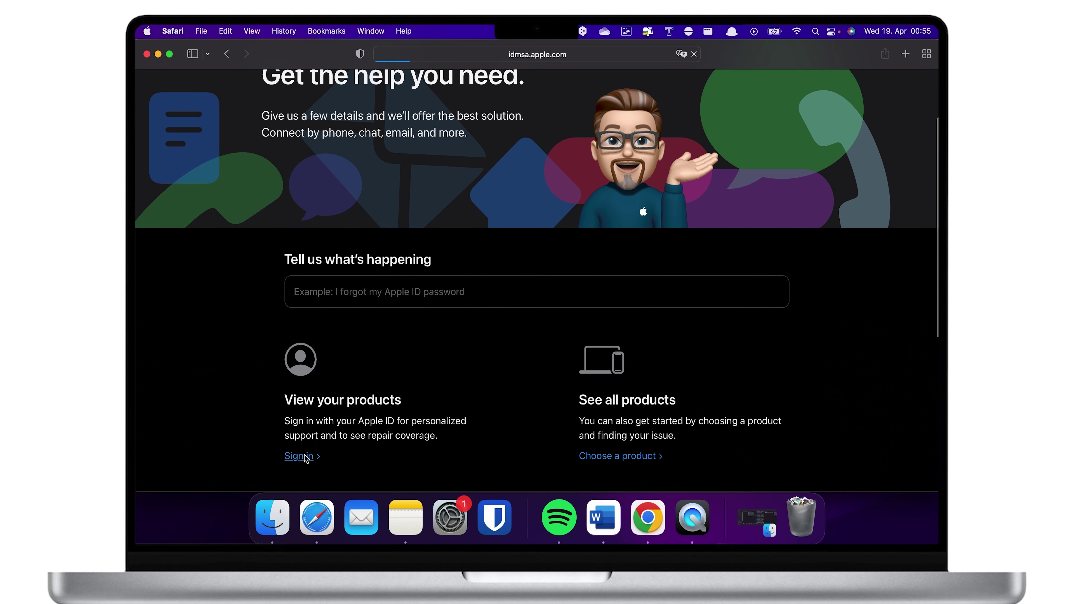